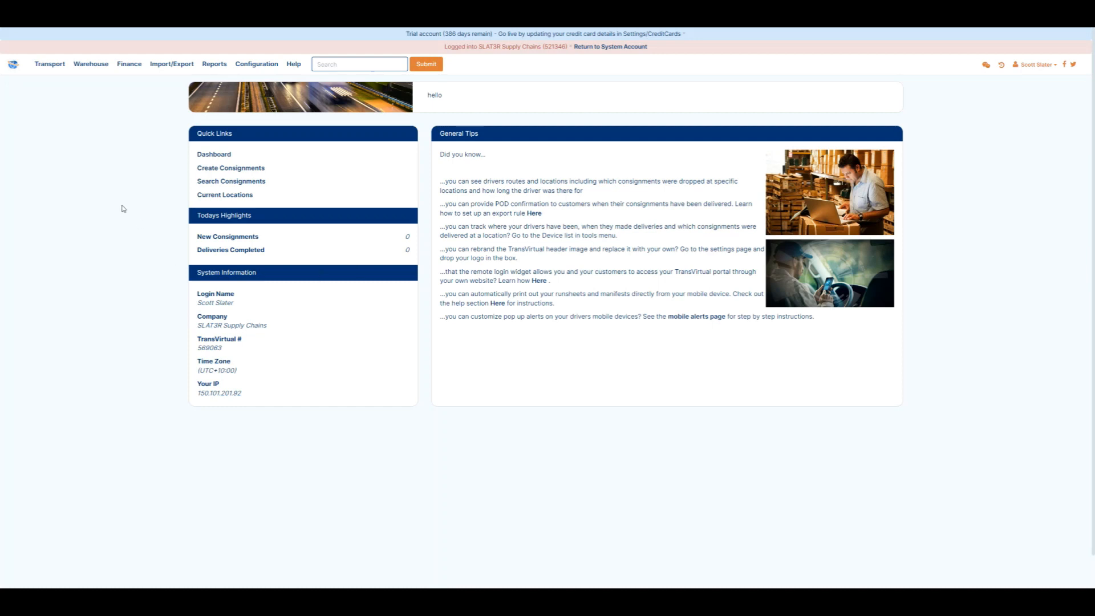
Open the customer invoices list and review its column selector settings
left_click(135, 68)
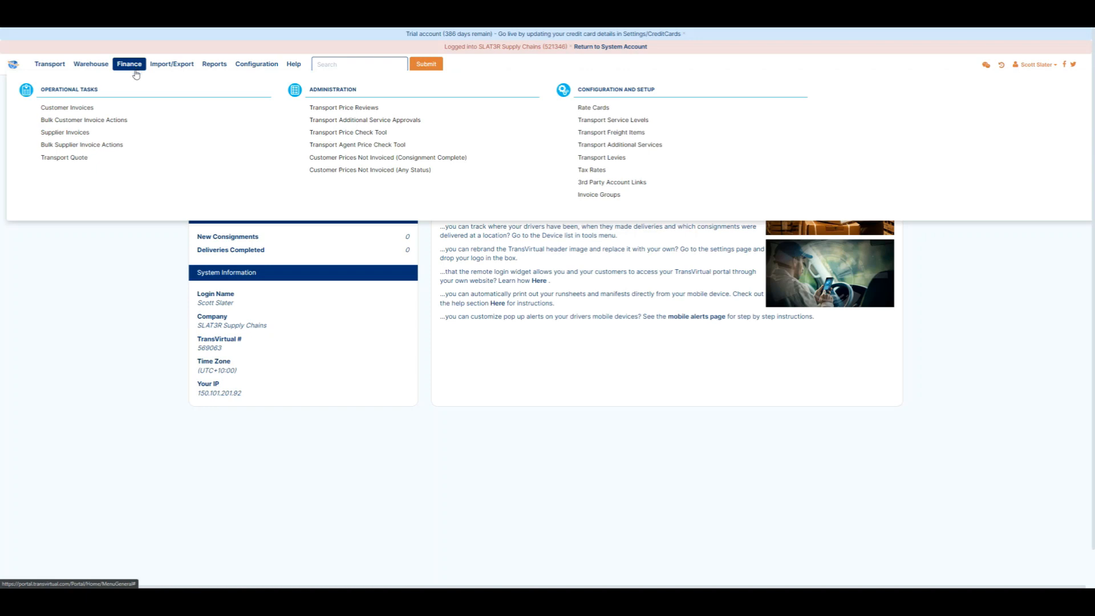
left_click(80, 107)
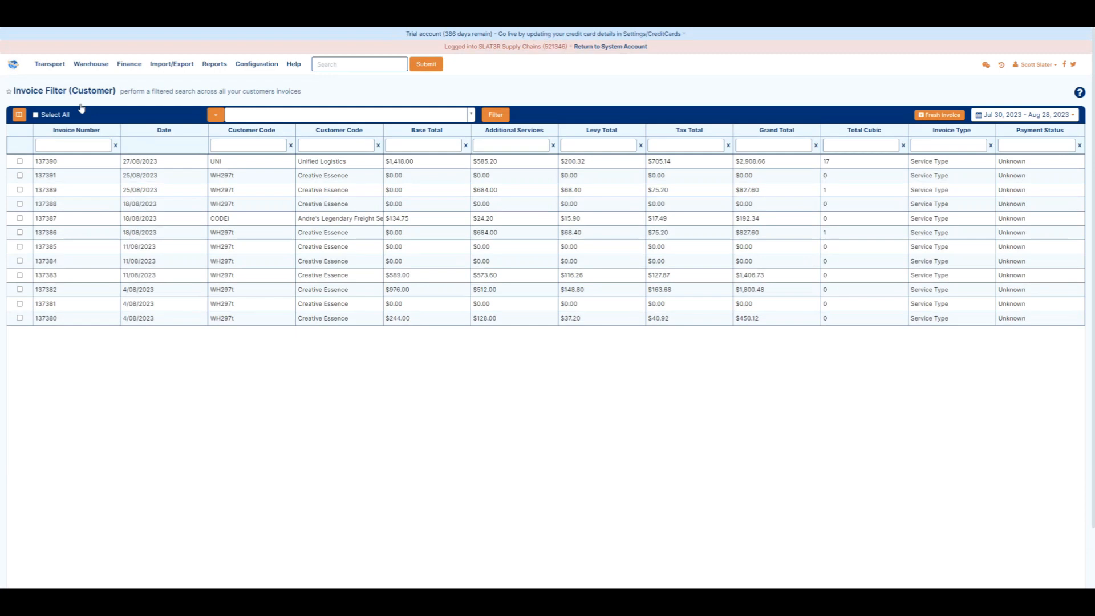
left_click(20, 116)
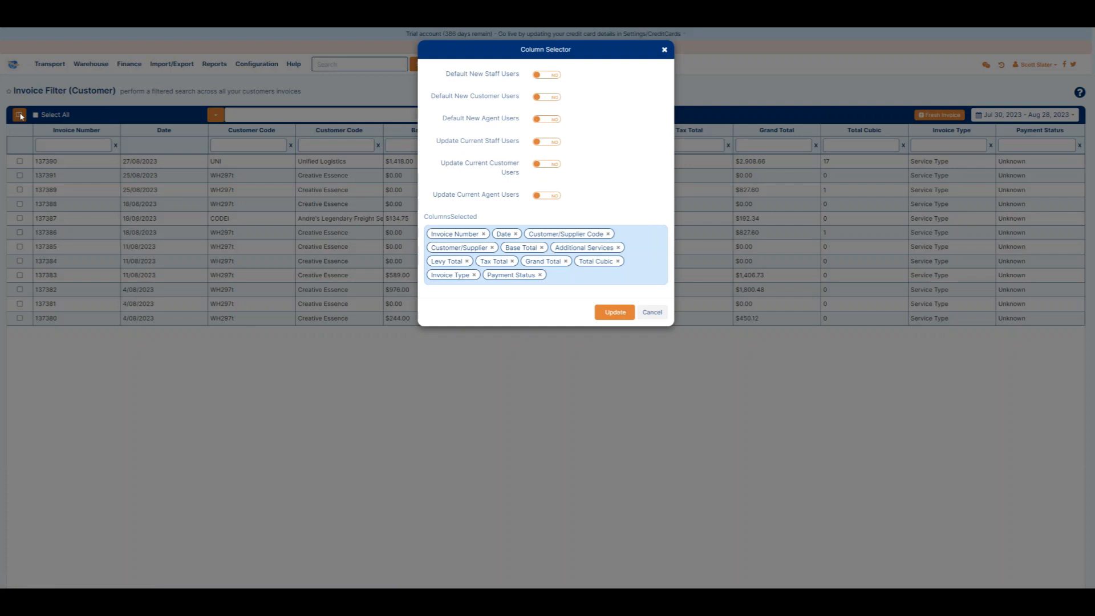
left_click(72, 334)
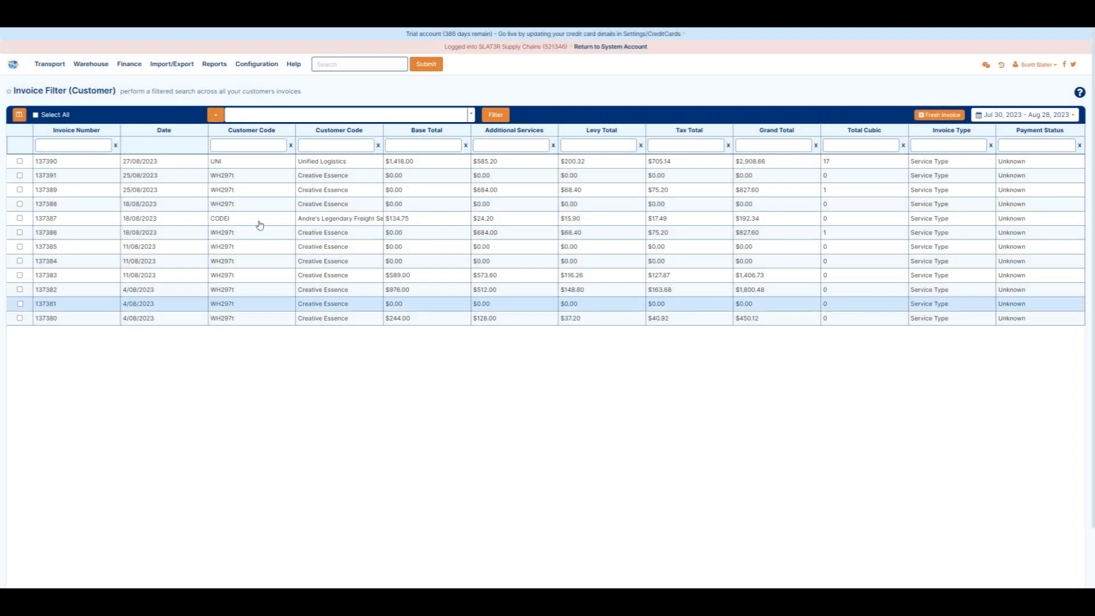
Examine the saved-filter list, the search filter editor and the column filter boxes for invoices
left_click(334, 116)
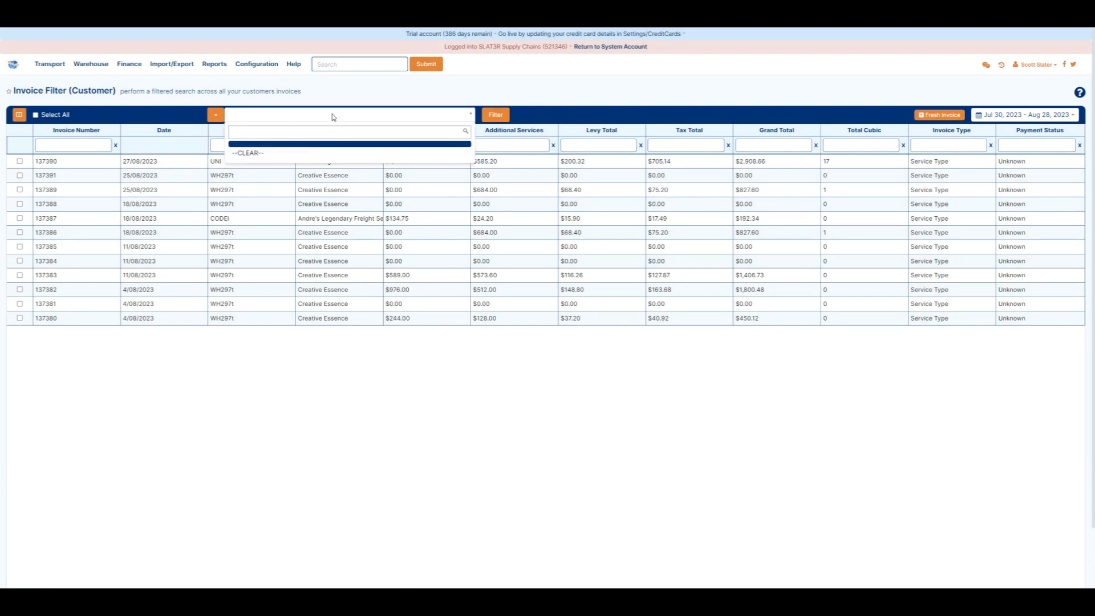
left_click(497, 116)
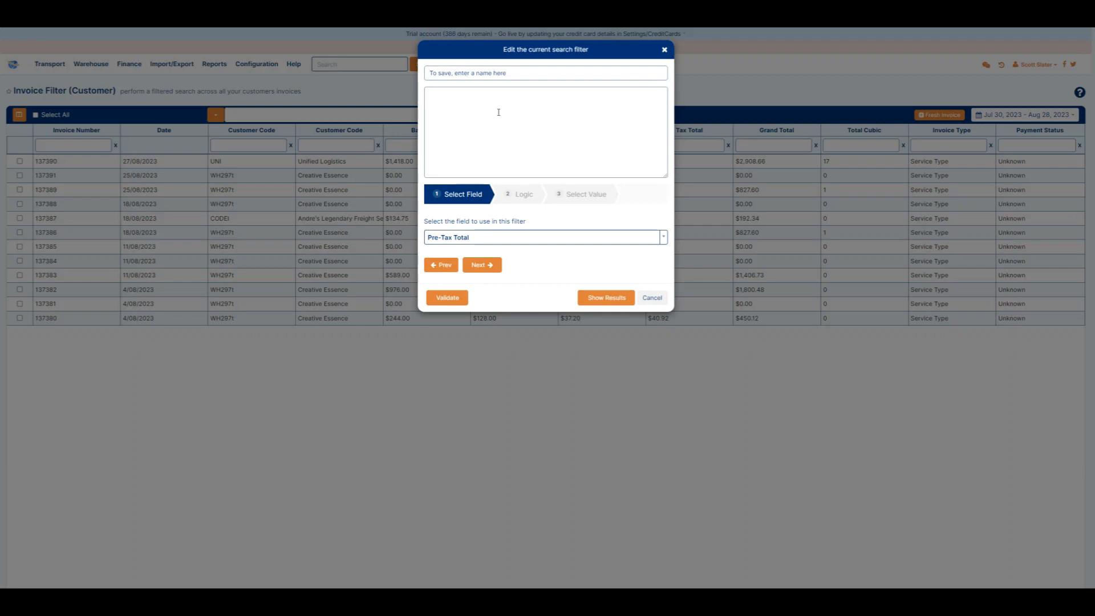
left_click(665, 50)
left_click(374, 145)
key("Tab")
key("Tab")
key("Tab")
key("Tab")
left_click(762, 142)
left_click(670, 370)
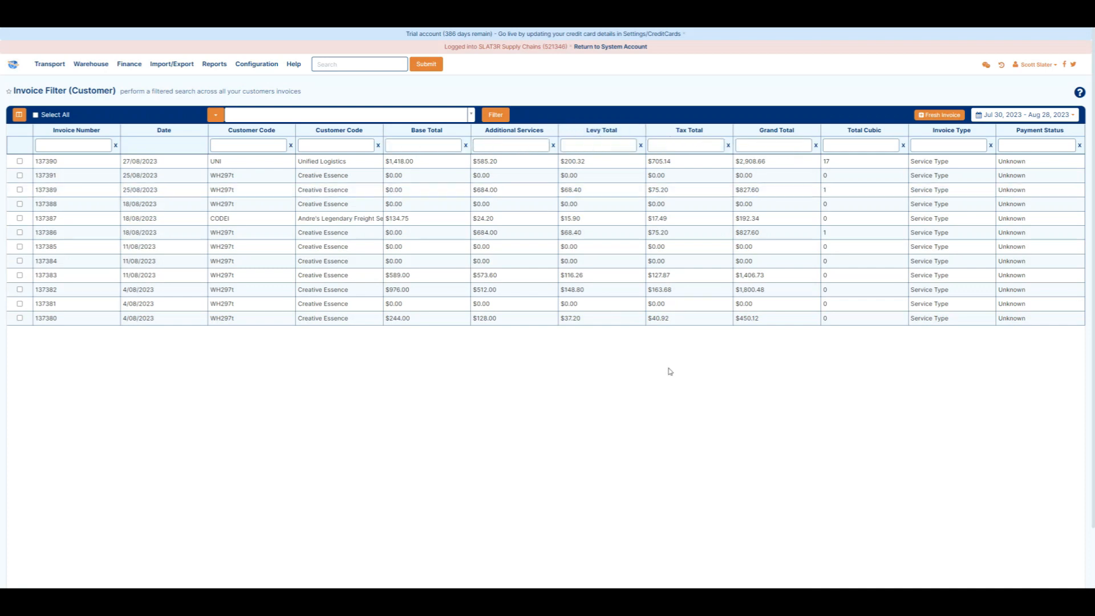
Switch the invoice date range to Last 7 Days and back to Last 30 Days
left_click(1002, 117)
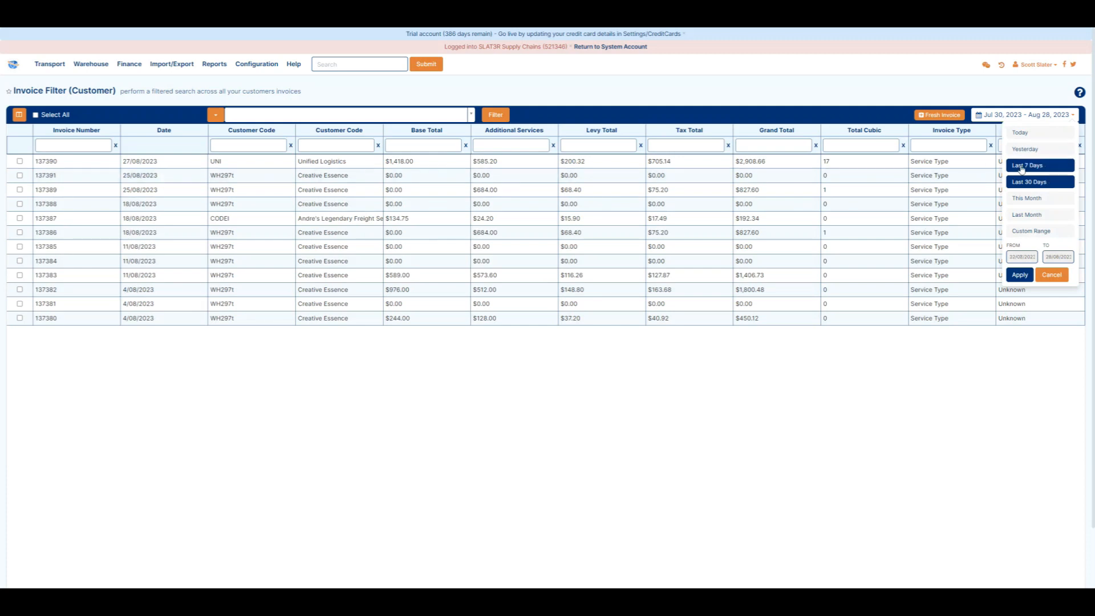
left_click(1022, 166)
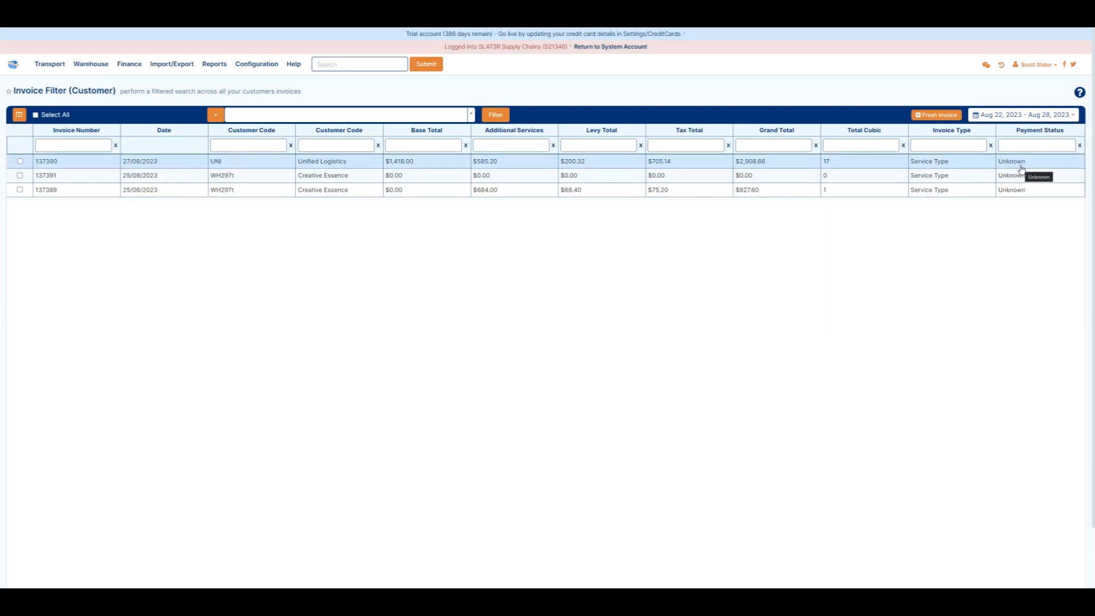
left_click(1013, 115)
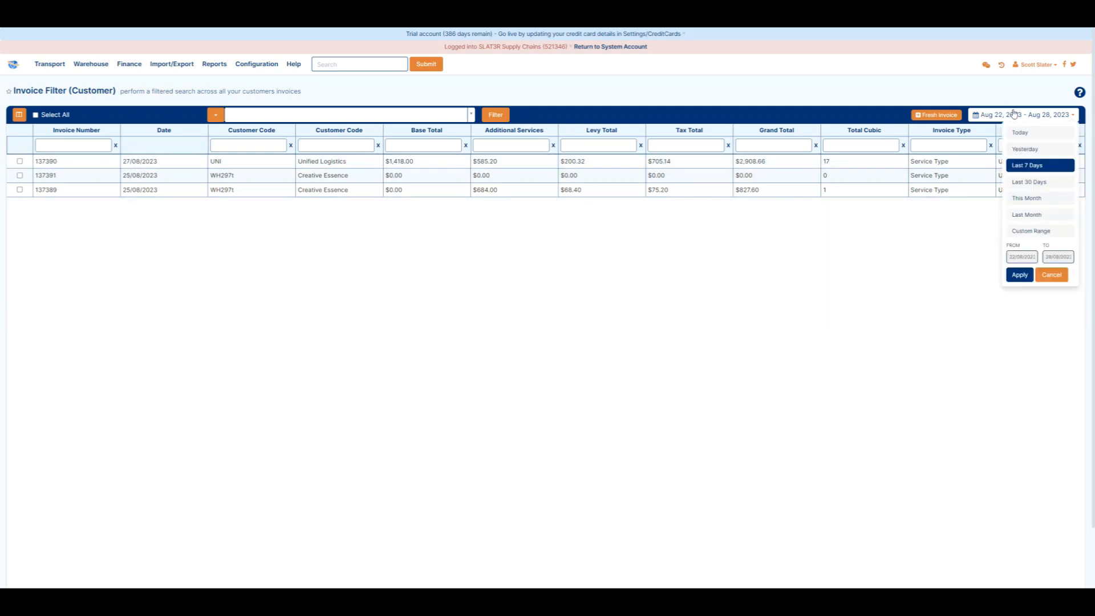
left_click(1022, 182)
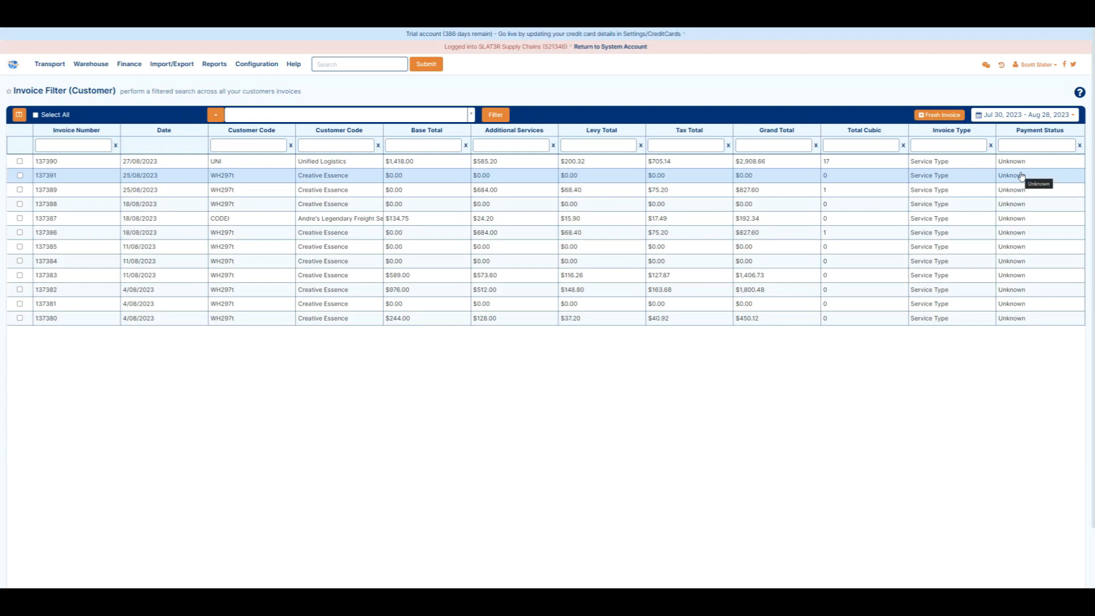
Tick the first three invoices, then select and clear all invoices in the list
left_click(20, 161)
left_click(19, 175)
left_click(19, 190)
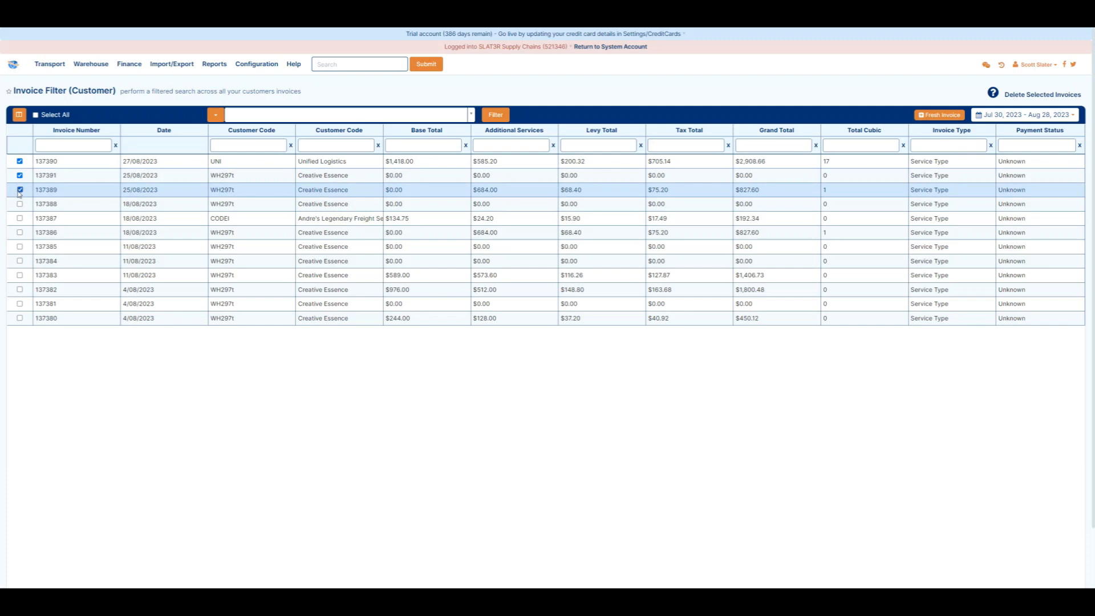
left_click(36, 115)
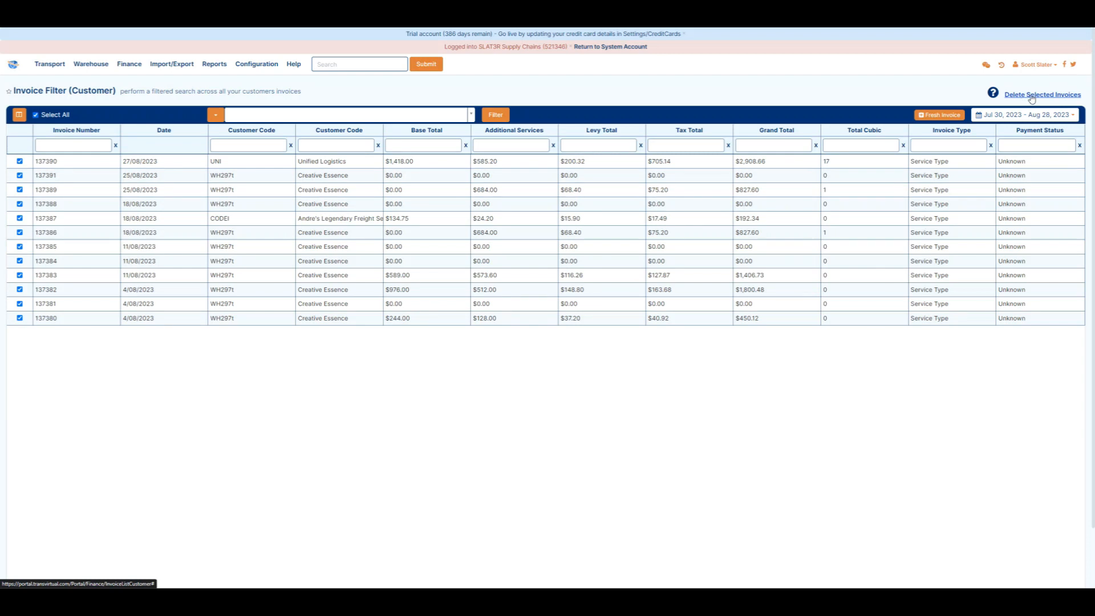
left_click(36, 116)
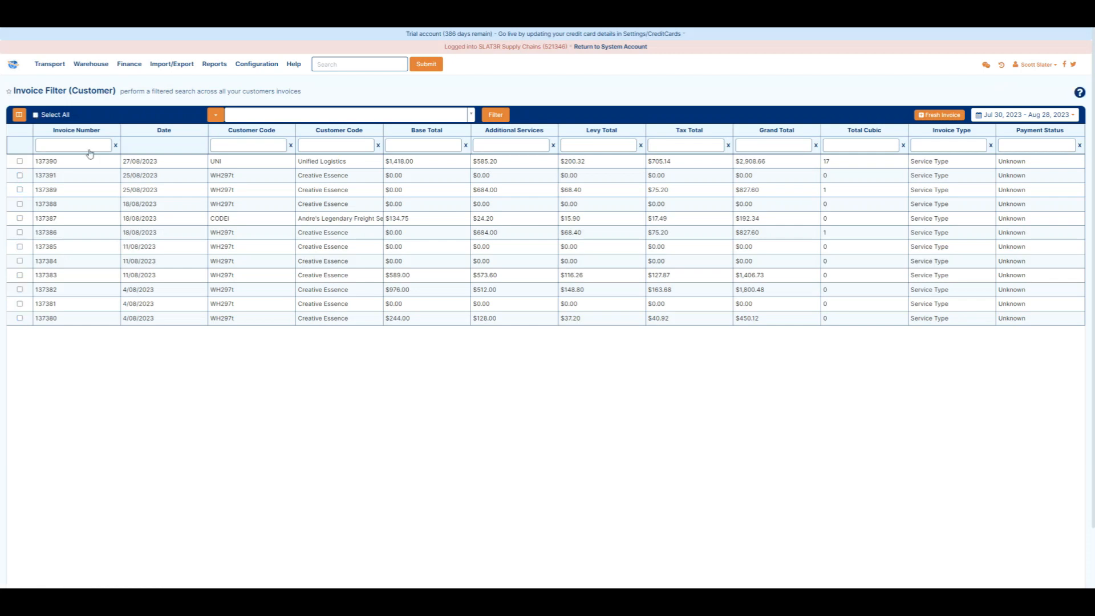
Open invoice 137390 and unapprove it, confirming with the invoice number 137390
left_click(151, 166)
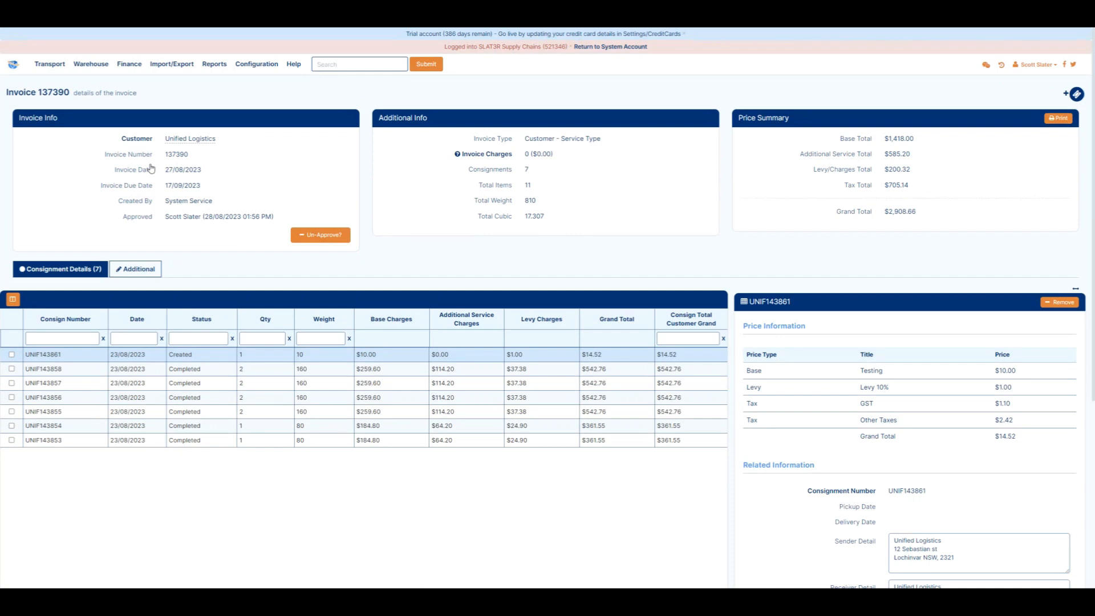
left_click(337, 235)
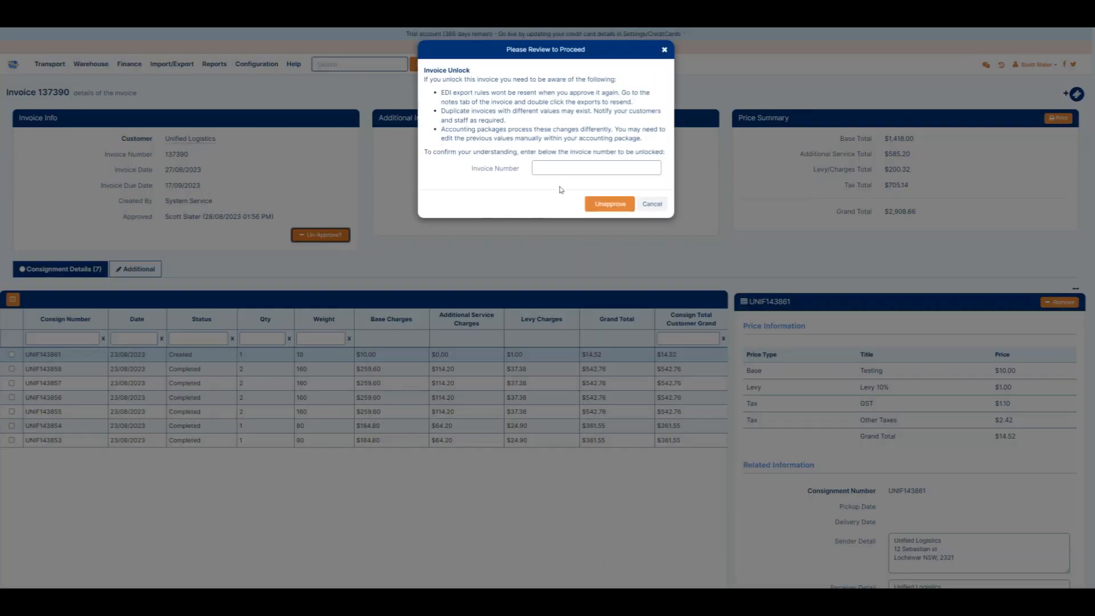
type("13")
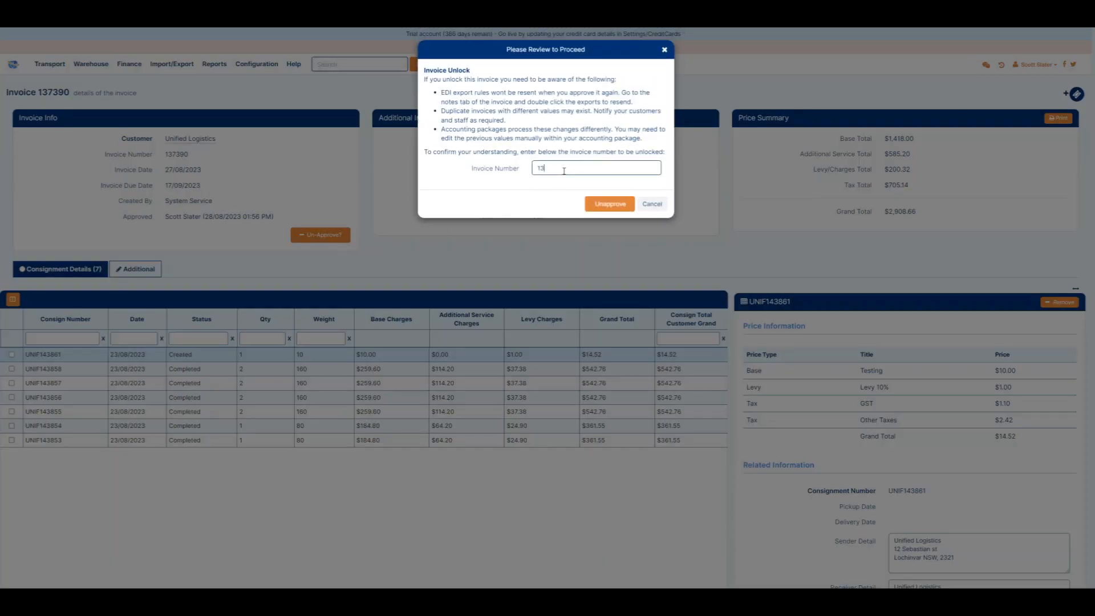
type("7390")
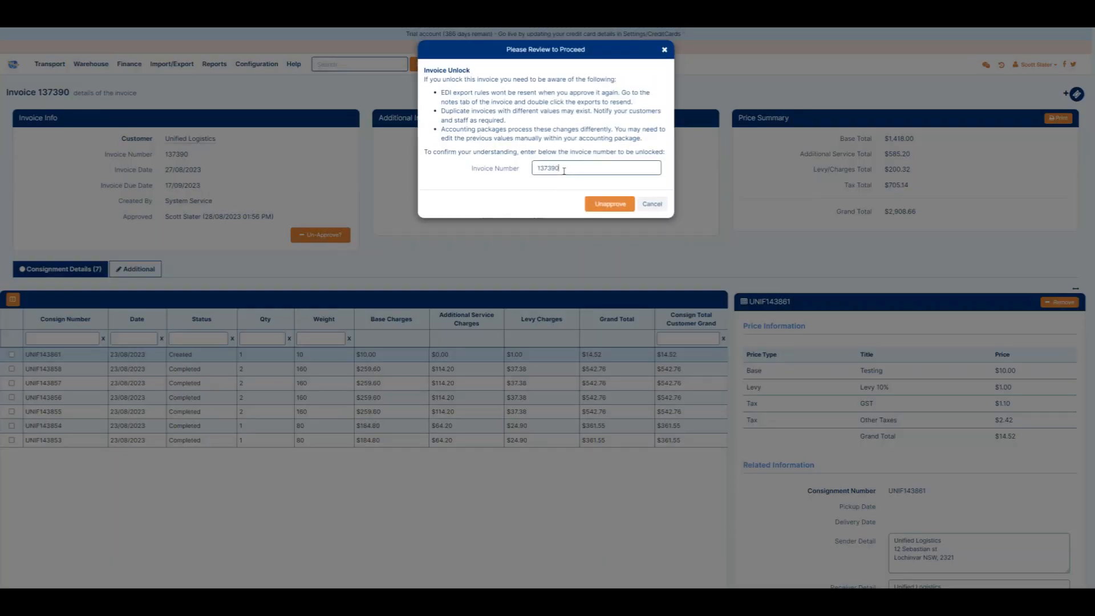
left_click(605, 204)
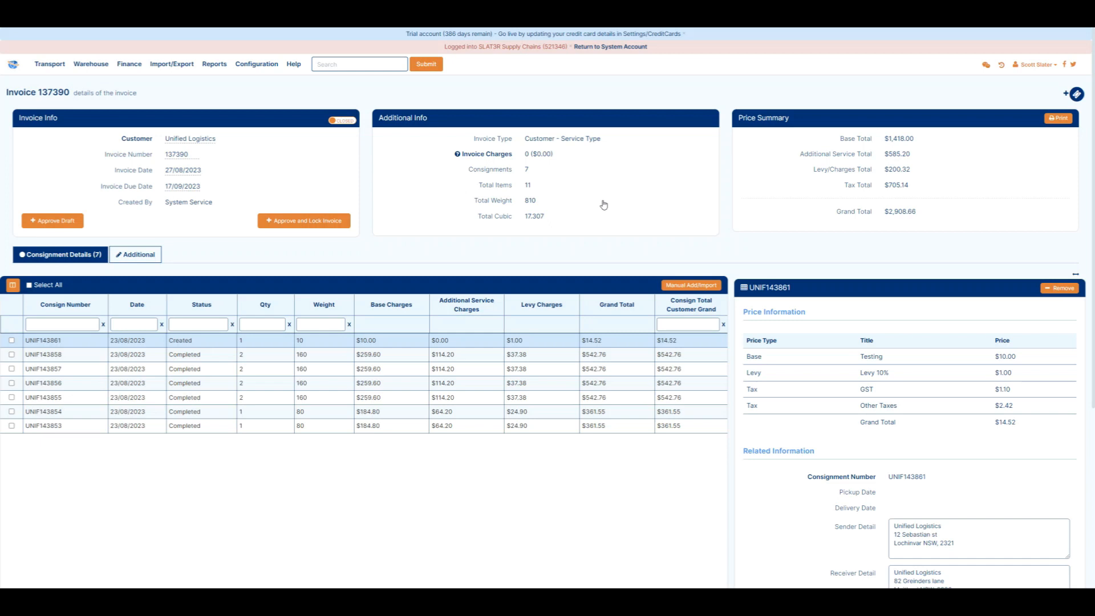
Flip the invoice info switch and inspect the UNIF143858 consignment's price details
left_click(344, 122)
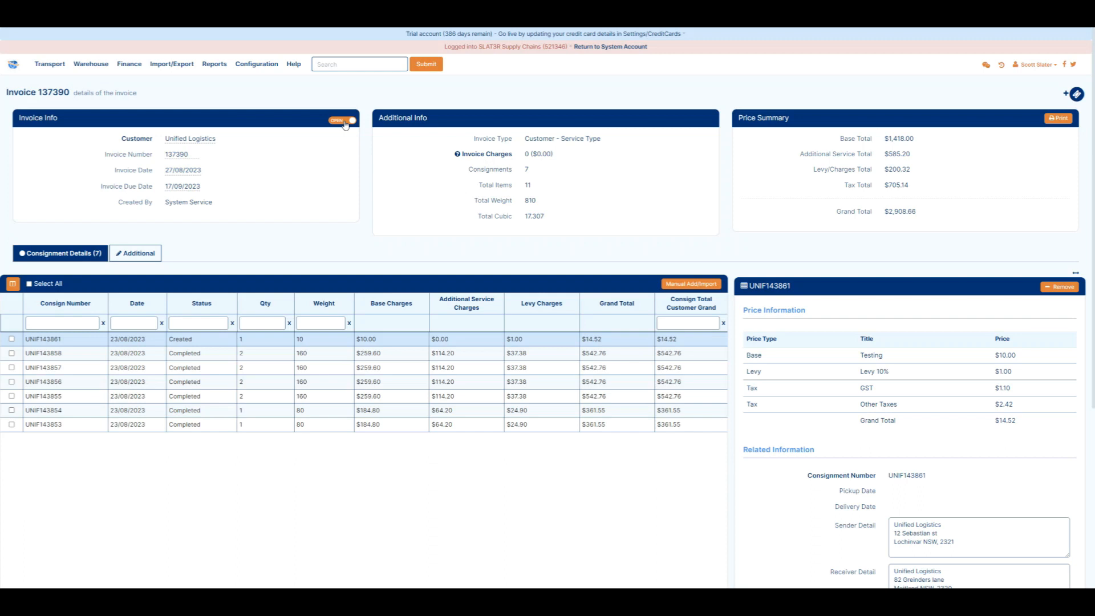
scroll(555, 206, "down", 3)
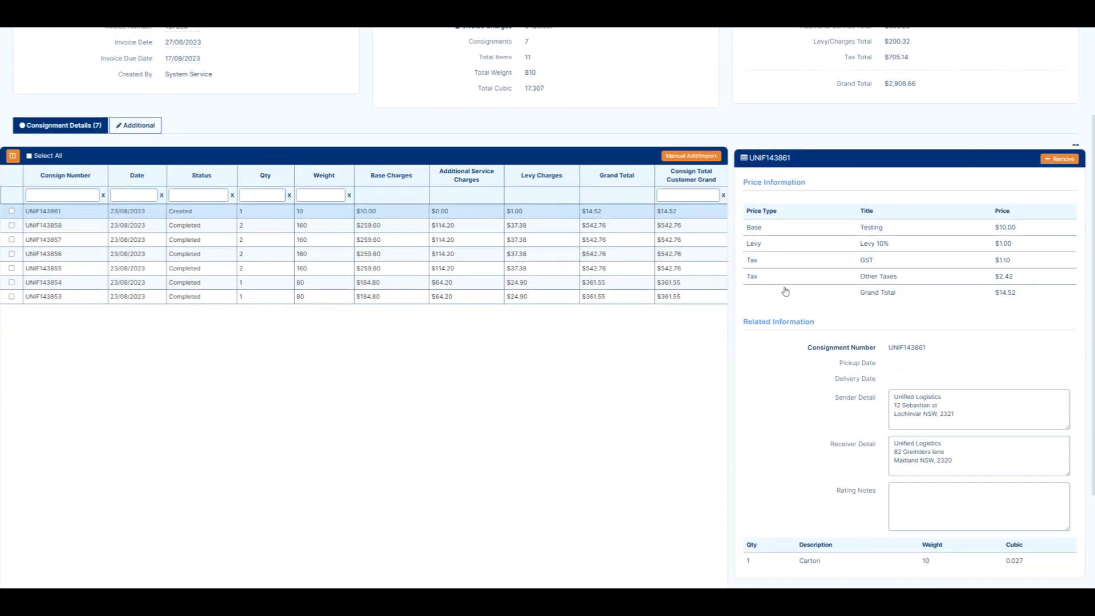
left_click(603, 229)
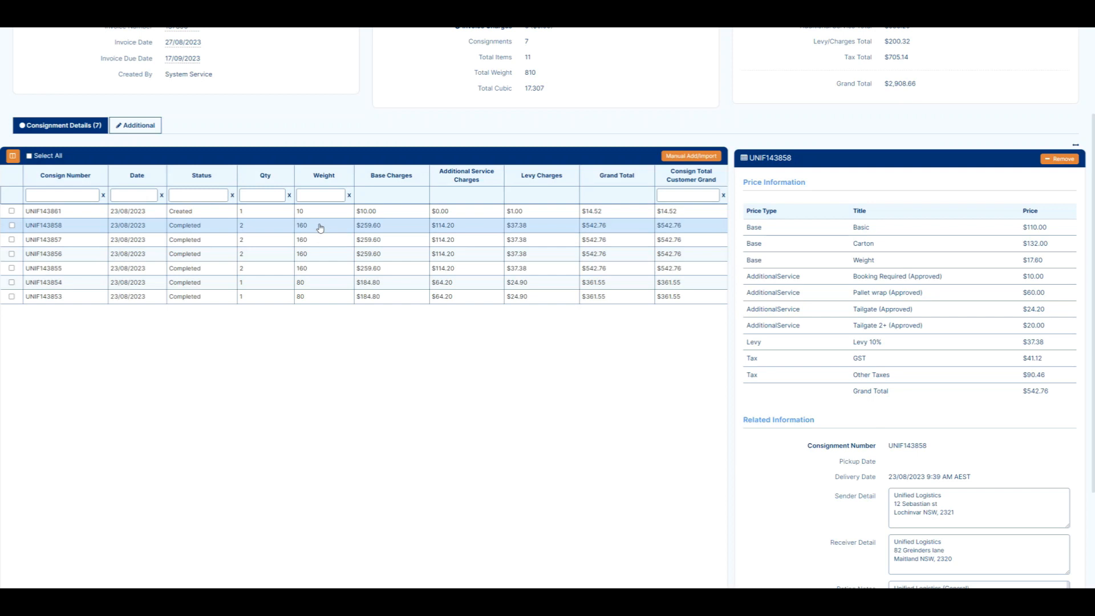
Open consignment UNIF143861's finance details and review its invoice action options
double_click(283, 215)
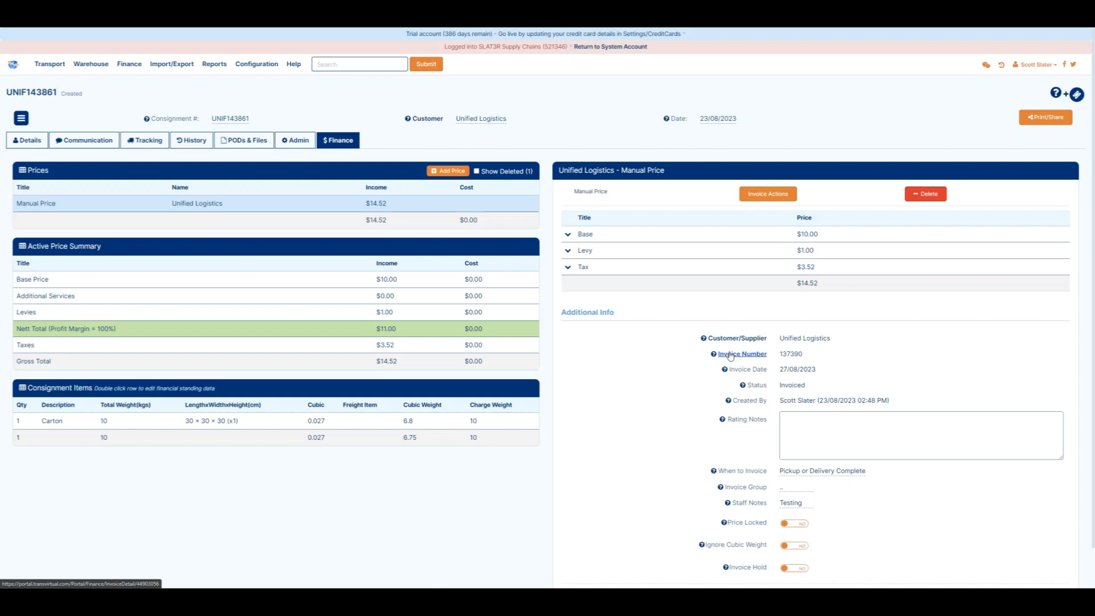
left_click(768, 194)
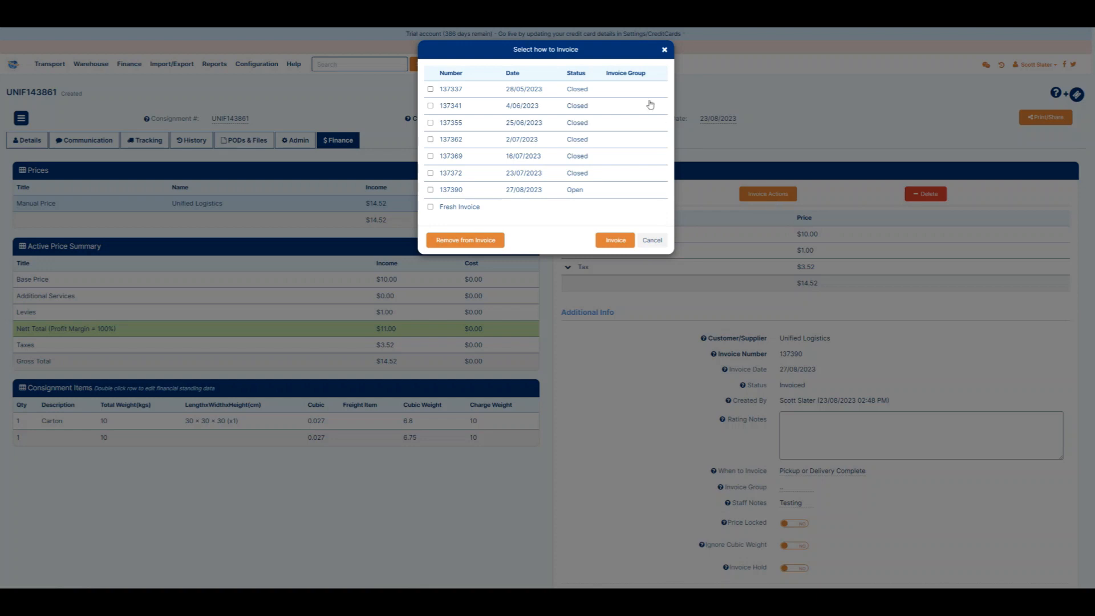
left_click(664, 50)
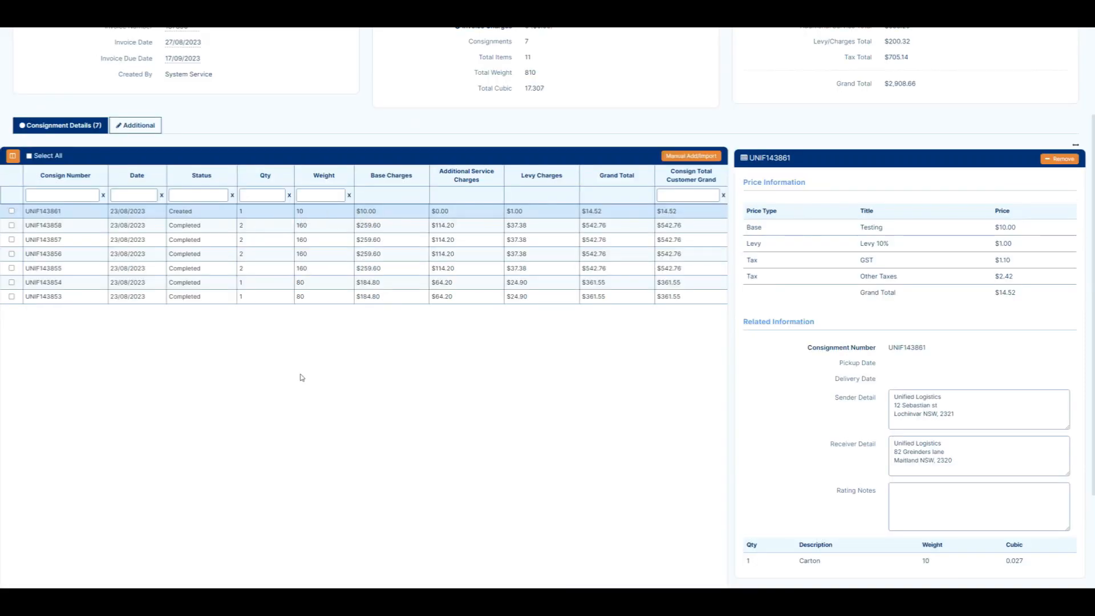
Review the invoice's additional tab events and return to the consignment details
scroll(240, 320, "up", 3)
left_click(137, 254)
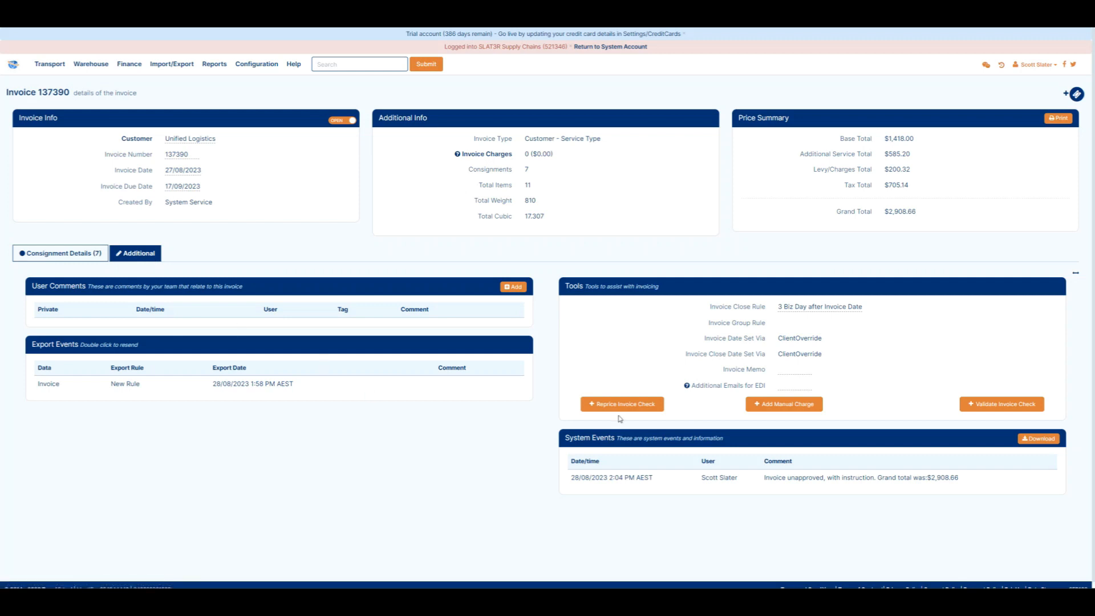
left_click_drag(760, 476, 977, 476)
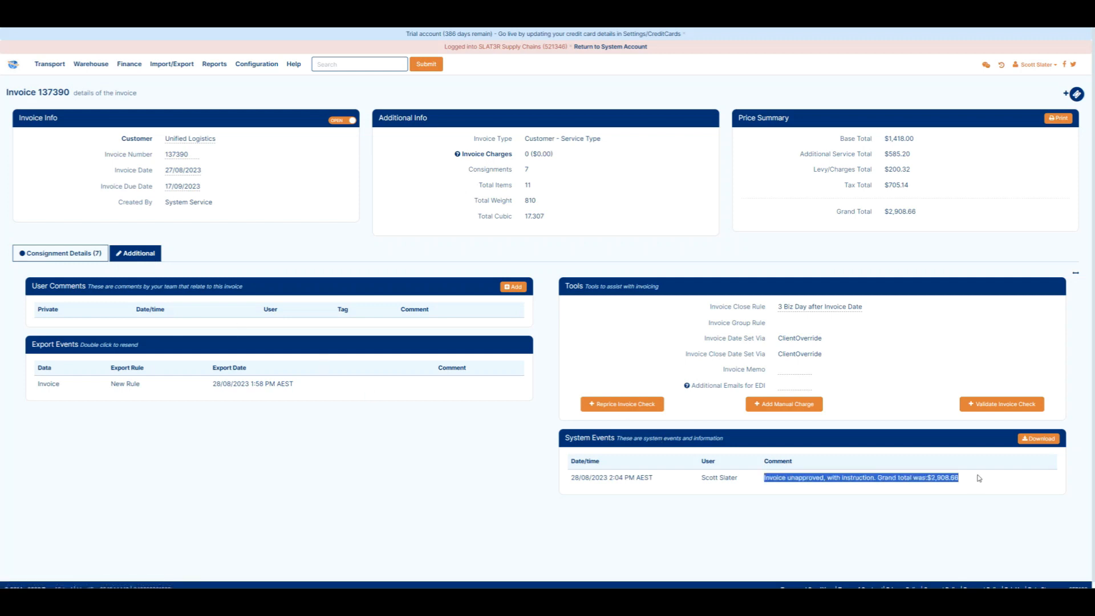
left_click(79, 260)
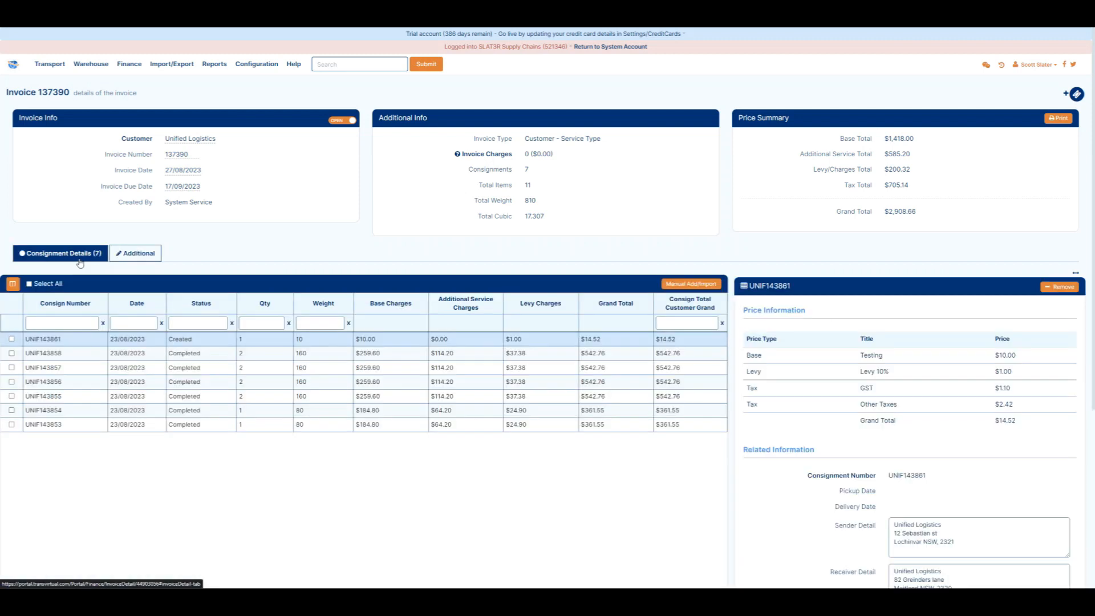
Approve and lock invoice 137390, confirming the approval
left_click(343, 121)
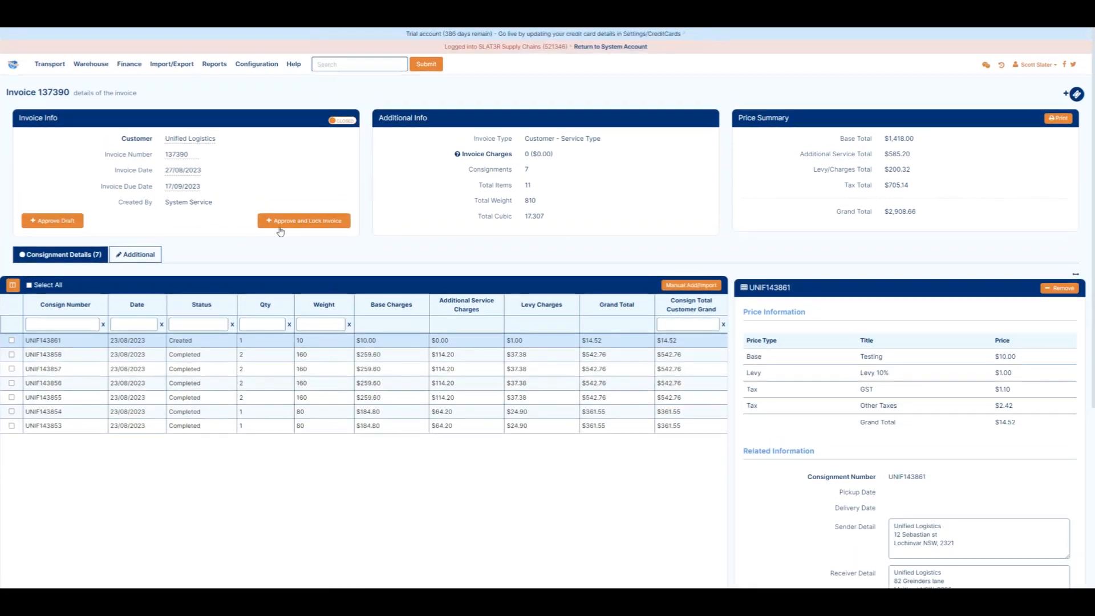
left_click(288, 223)
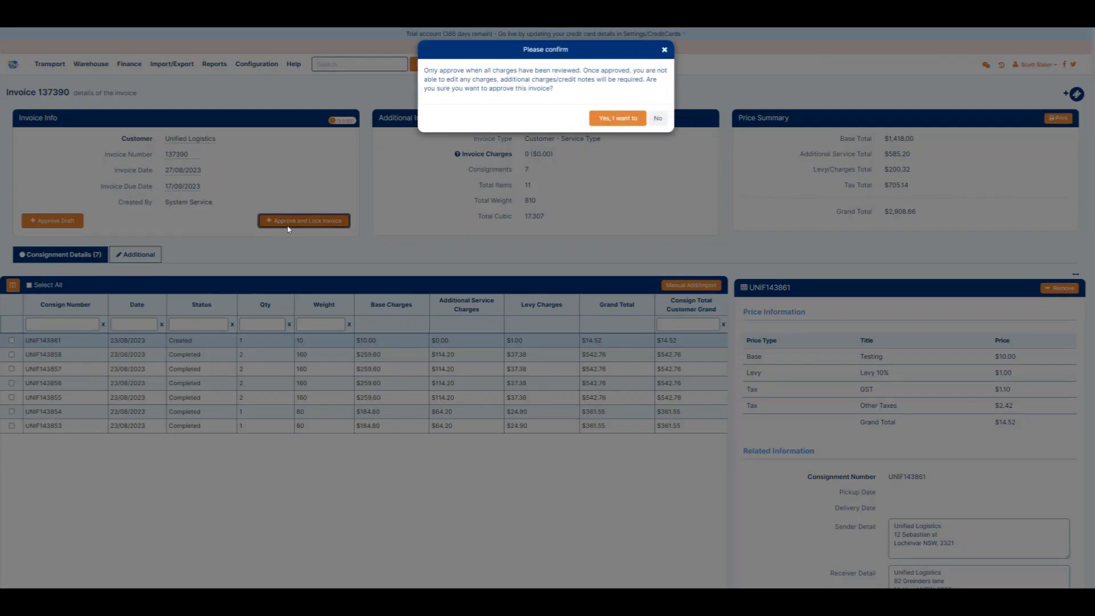
left_click(626, 119)
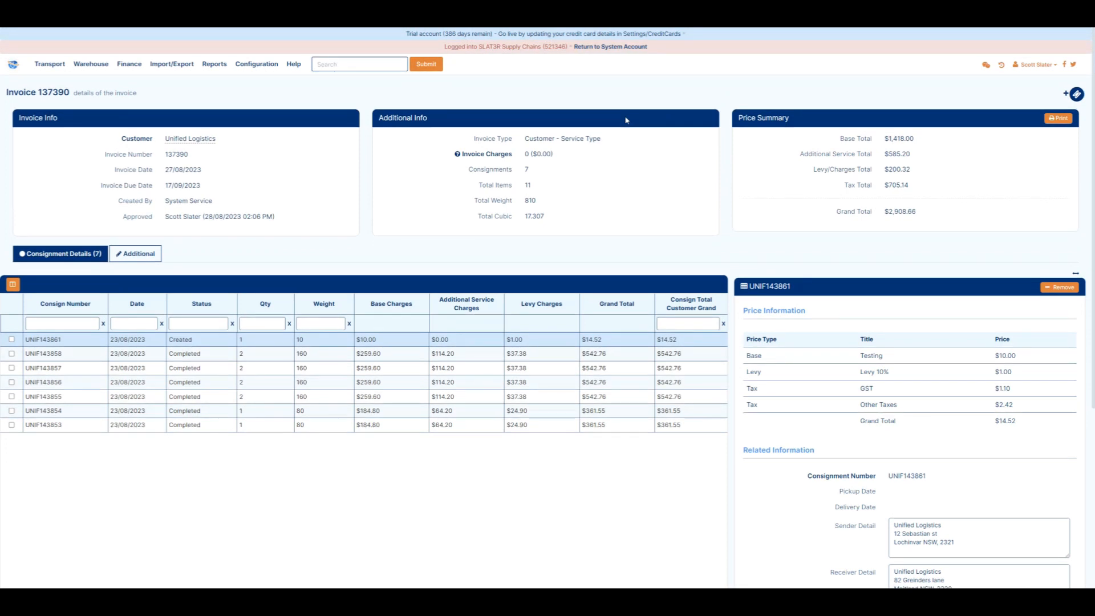
Review the print/share report and action options for the invoice without exporting
left_click(1062, 123)
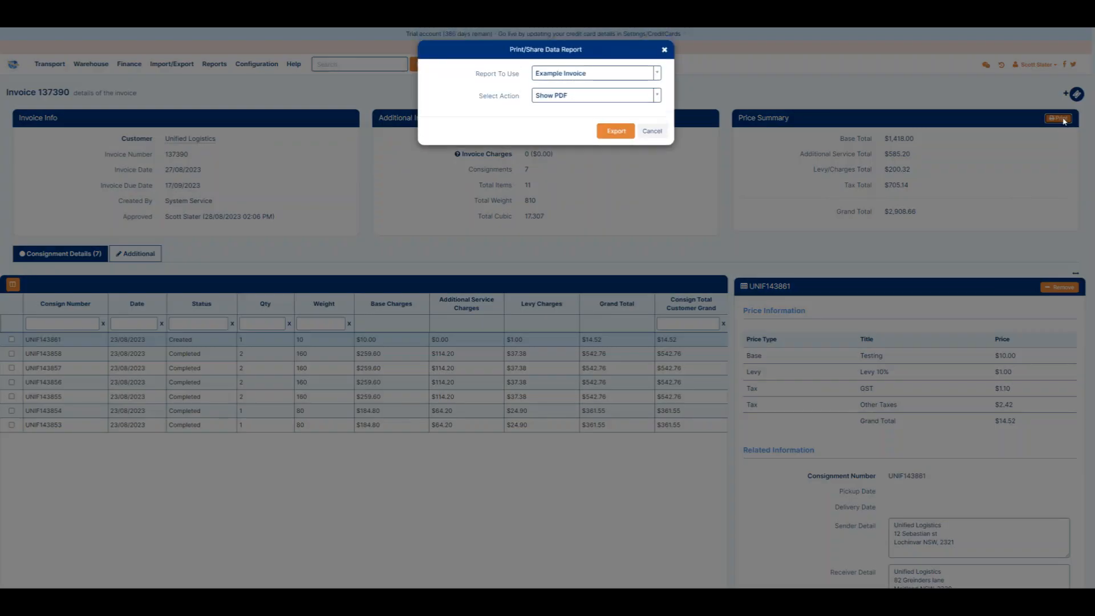
left_click(538, 97)
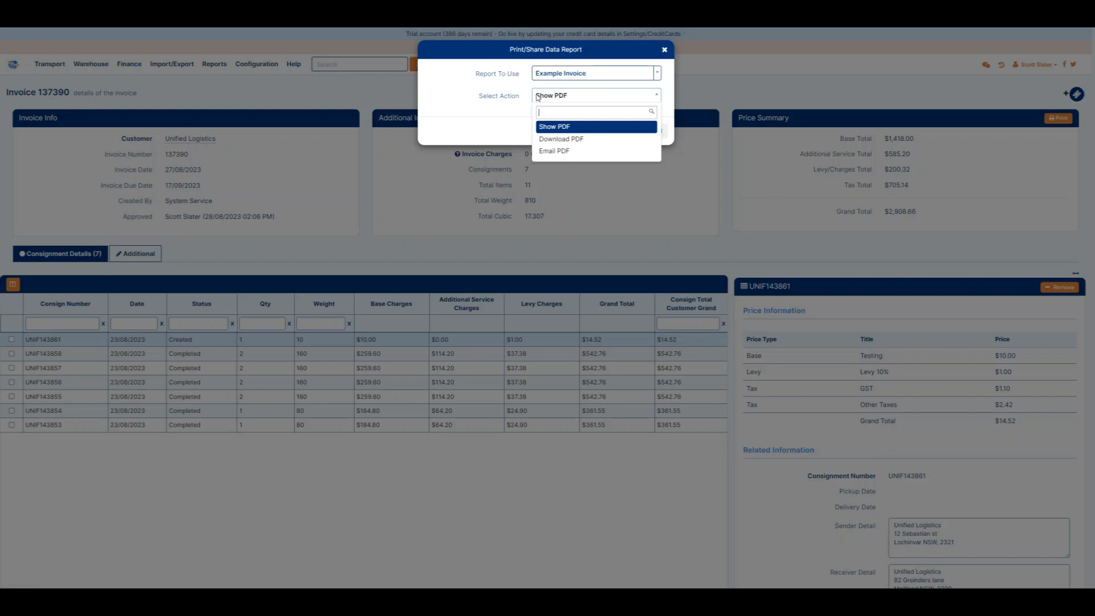
left_click(537, 97)
left_click(665, 49)
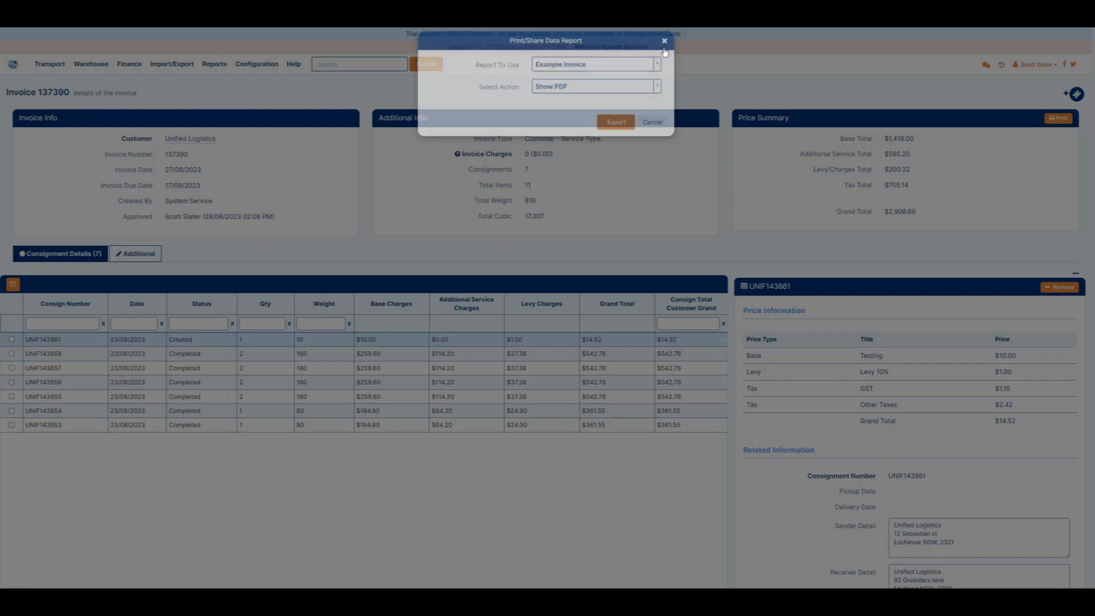